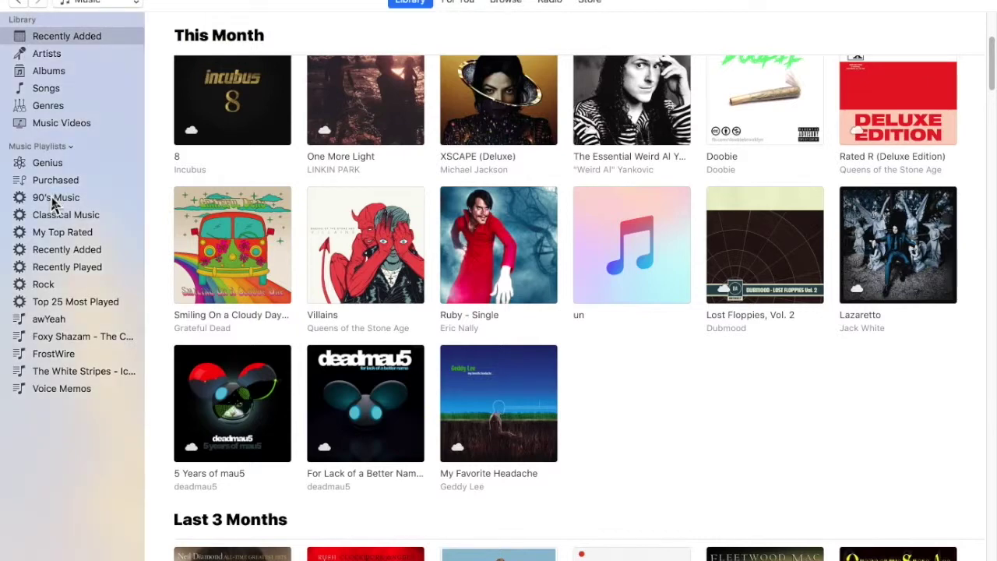
# Step: Browse the 374 songs of the 90's Music playlist, then switch to the Rock playlist
pyautogui.click(40, 199)
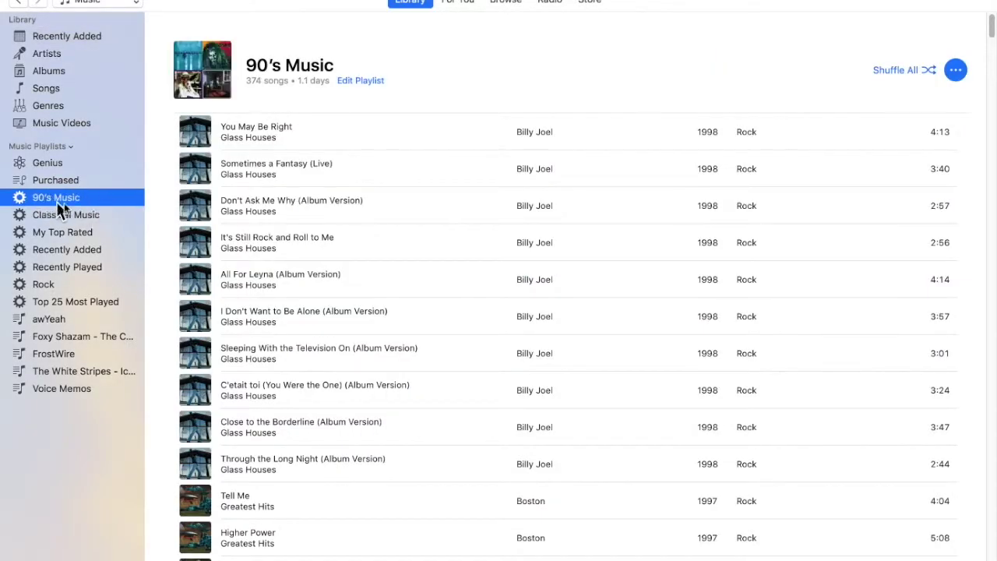
pyautogui.scroll(-1, 421, 193)
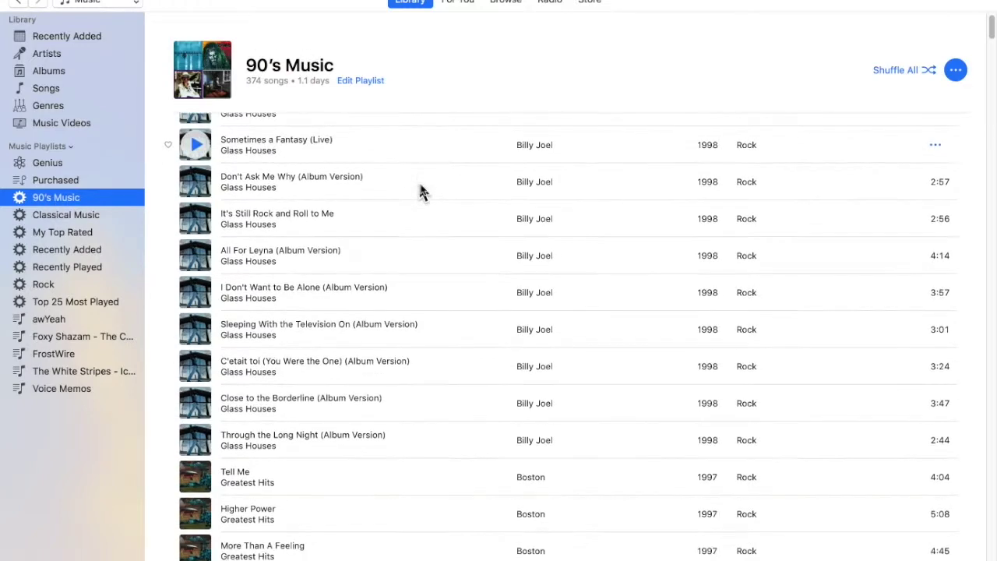
pyautogui.scroll(-15, 421, 192)
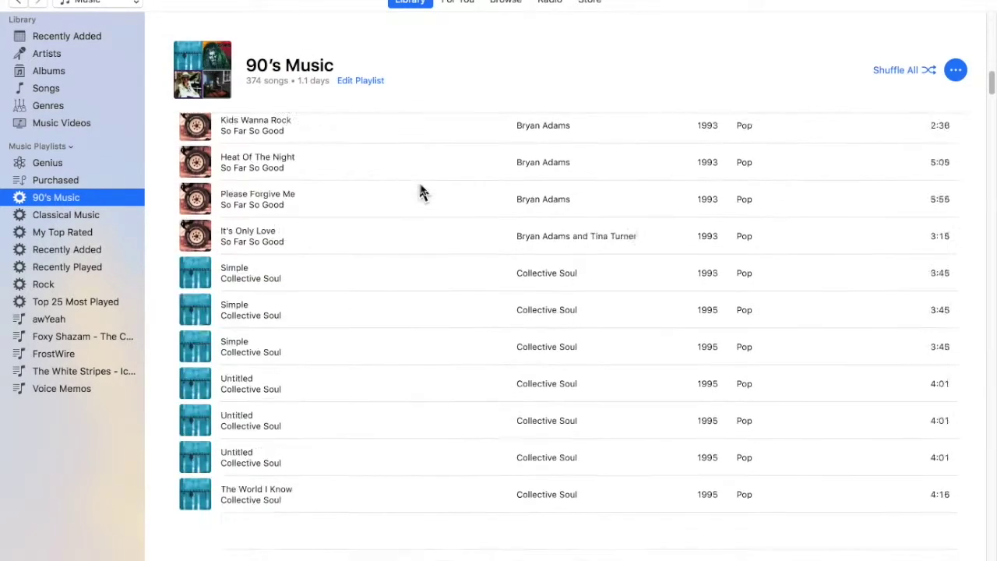
pyautogui.scroll(-20, 421, 193)
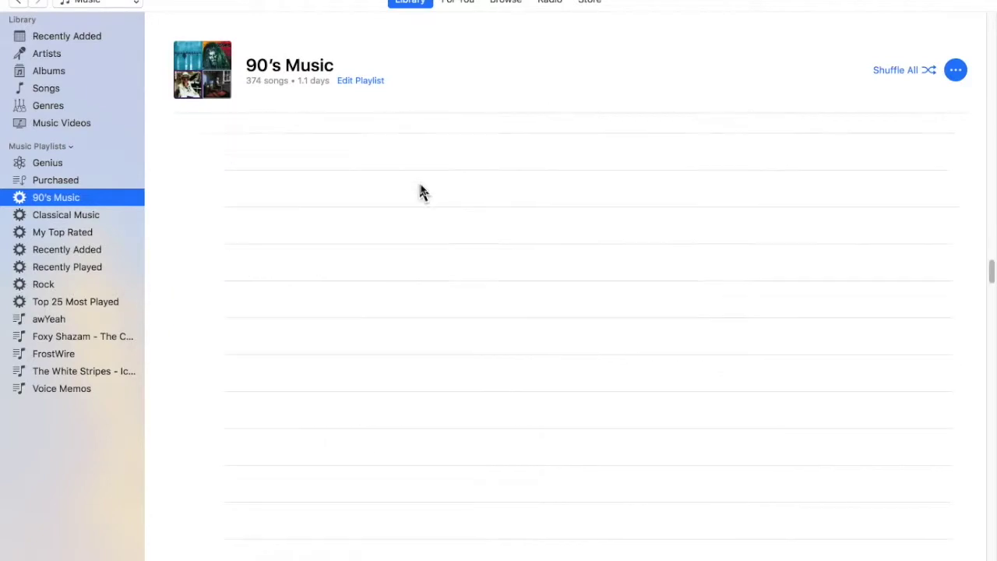
pyautogui.scroll(-20, 421, 192)
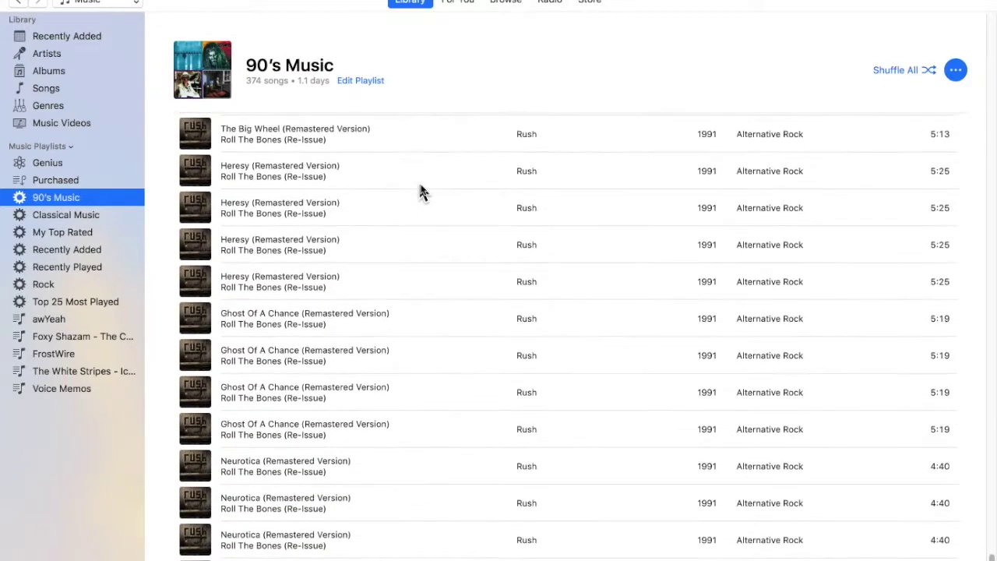
pyautogui.scroll(-10, 420, 192)
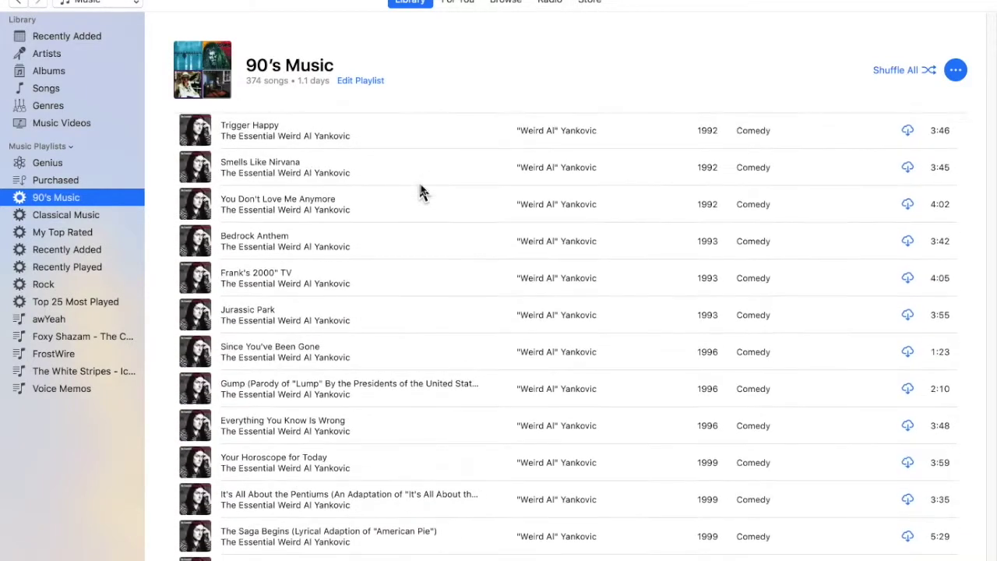
pyautogui.scroll(1, 420, 193)
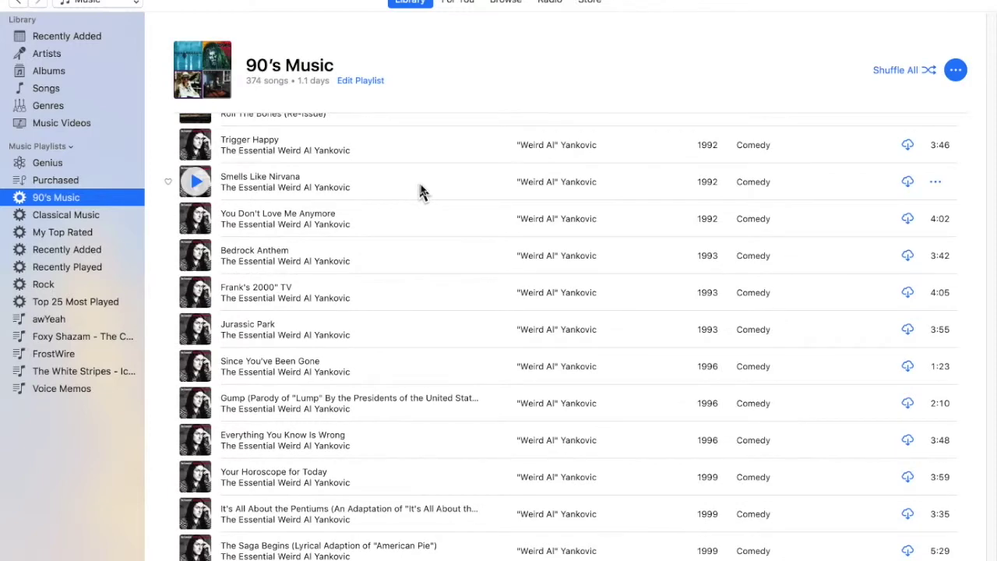
pyautogui.scroll(10, 421, 193)
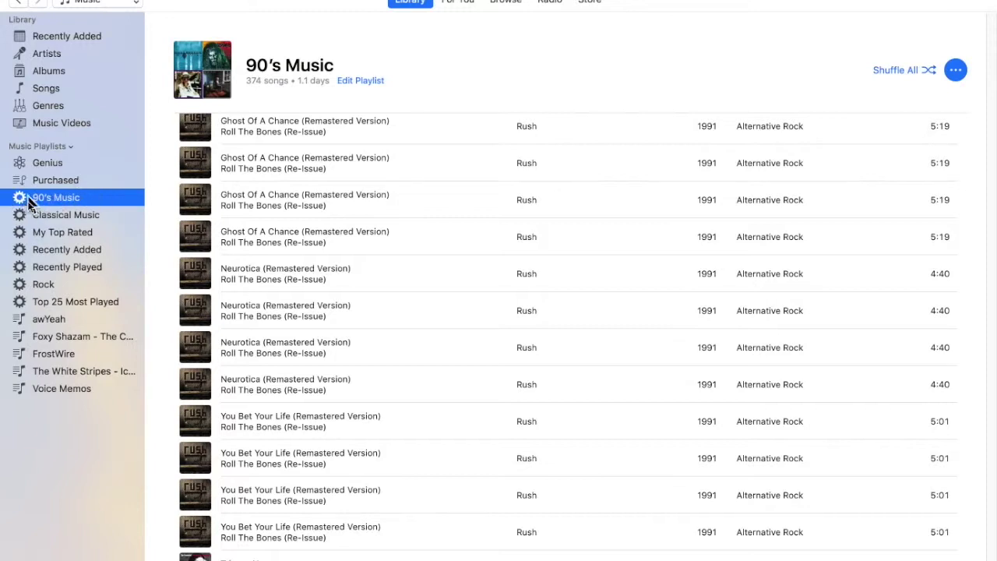
pyautogui.click(43, 284)
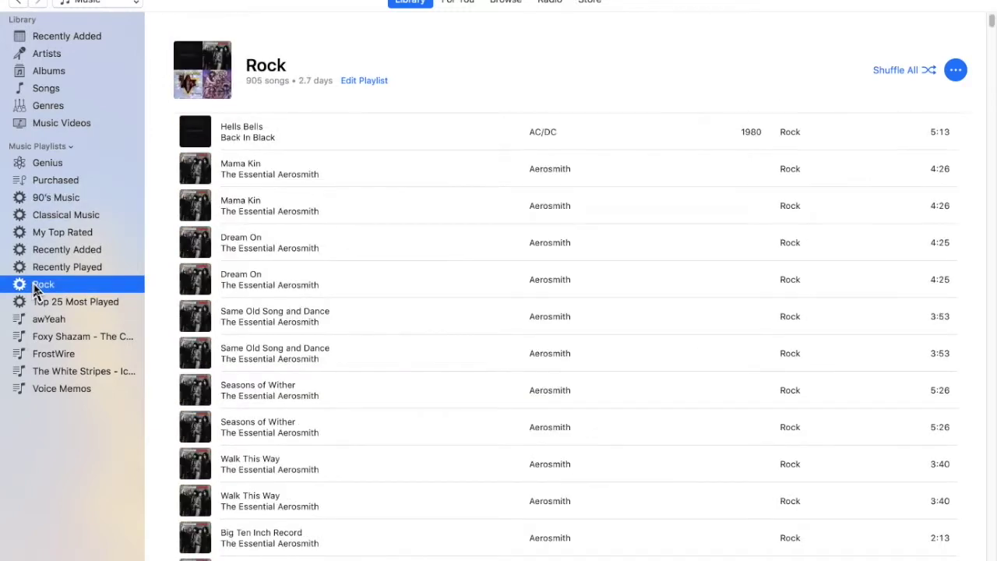
# Step: Scroll the Rock playlist and select the songs Crazy and Deuces Are Wild
pyautogui.scroll(-20, 437, 164)
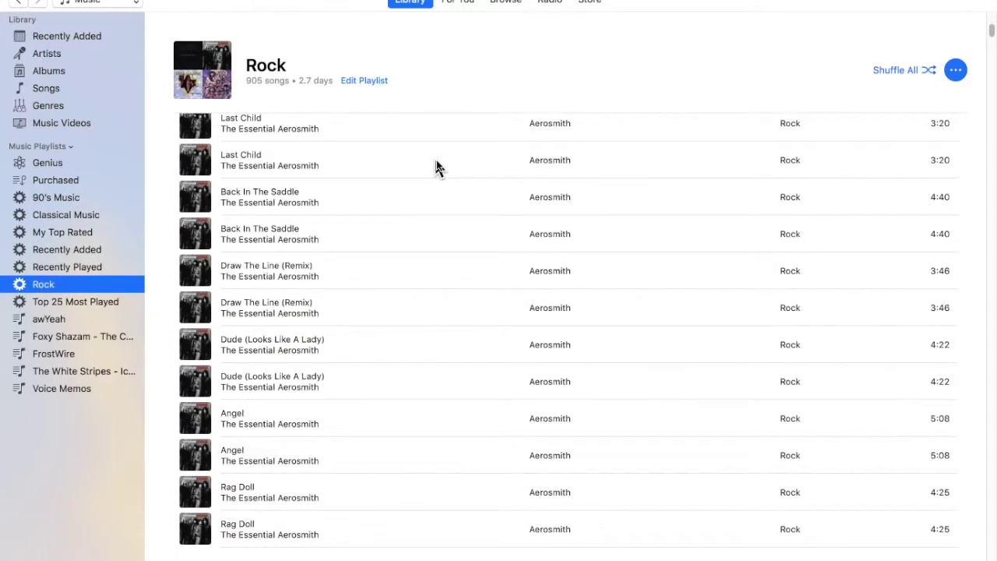
pyautogui.scroll(-10, 436, 162)
pyautogui.click(436, 168)
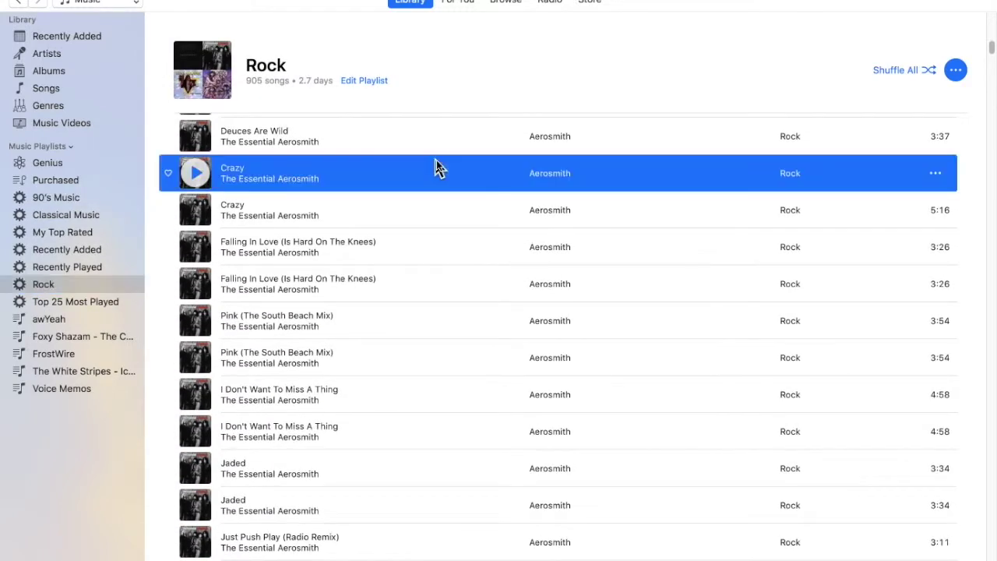
pyautogui.click(447, 144)
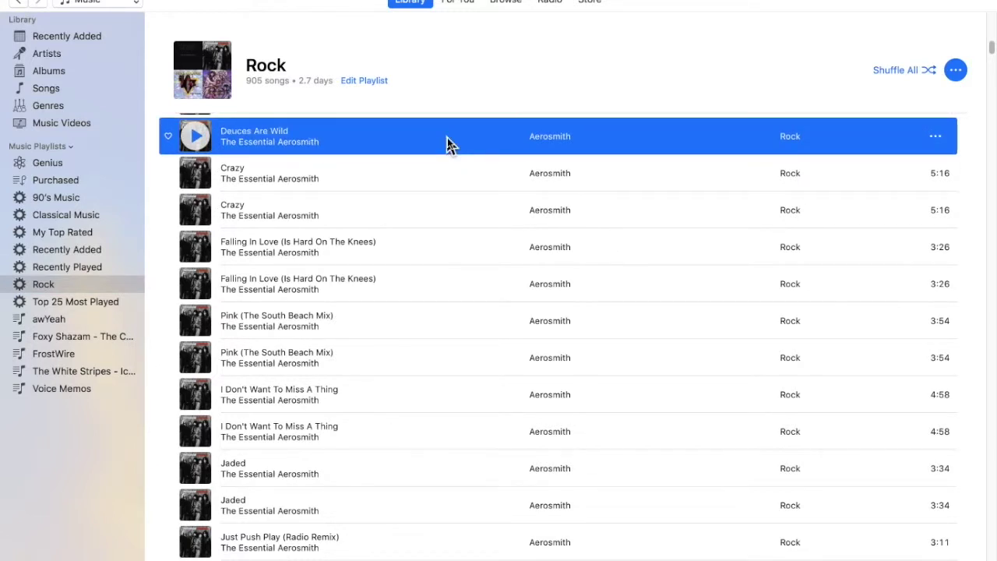
# Step: Start a new smart playlist from the sidebar's context menu
pyautogui.click(78, 413)
pyautogui.rightClick(64, 411)
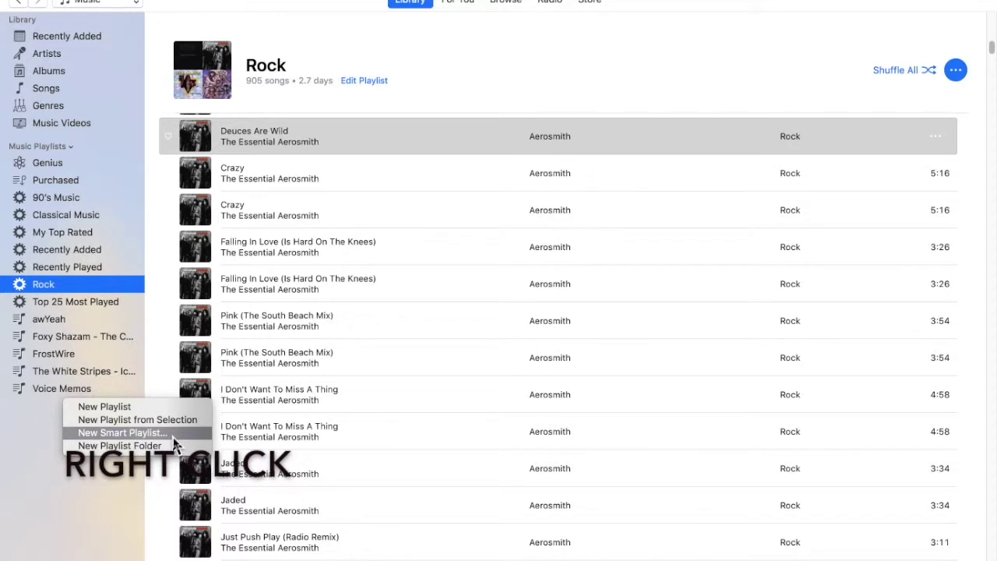
pyautogui.click(121, 432)
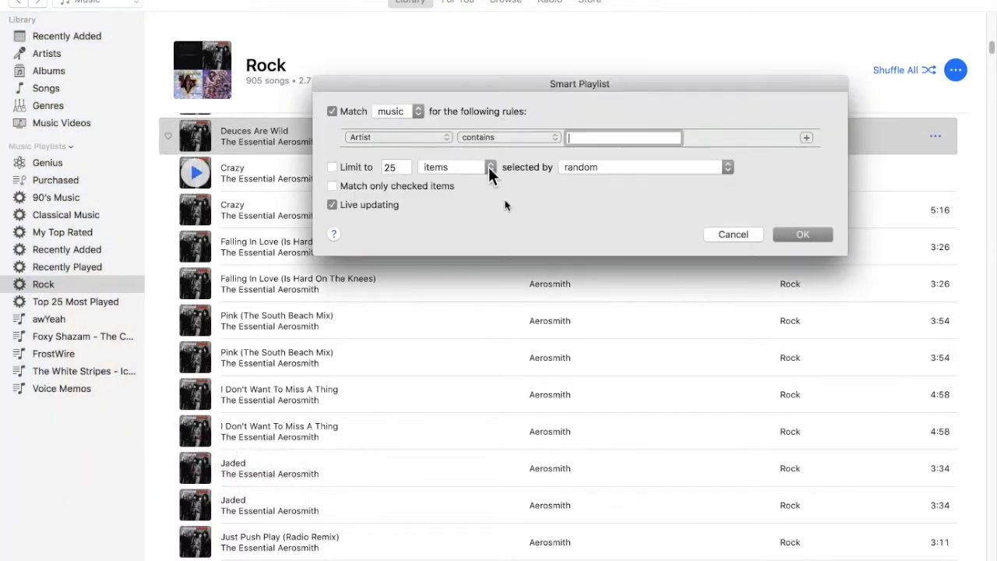
# Step: Give the new smart playlist the rule Music matching Genre is Metal and create it
pyautogui.moveTo(595, 84); pyautogui.dragTo(522, 82)
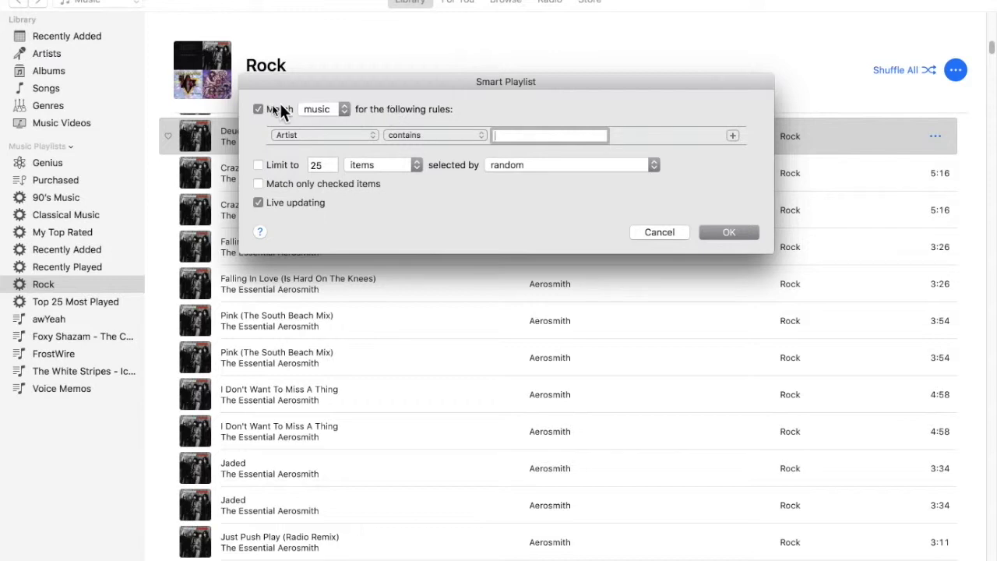
pyautogui.click(325, 109)
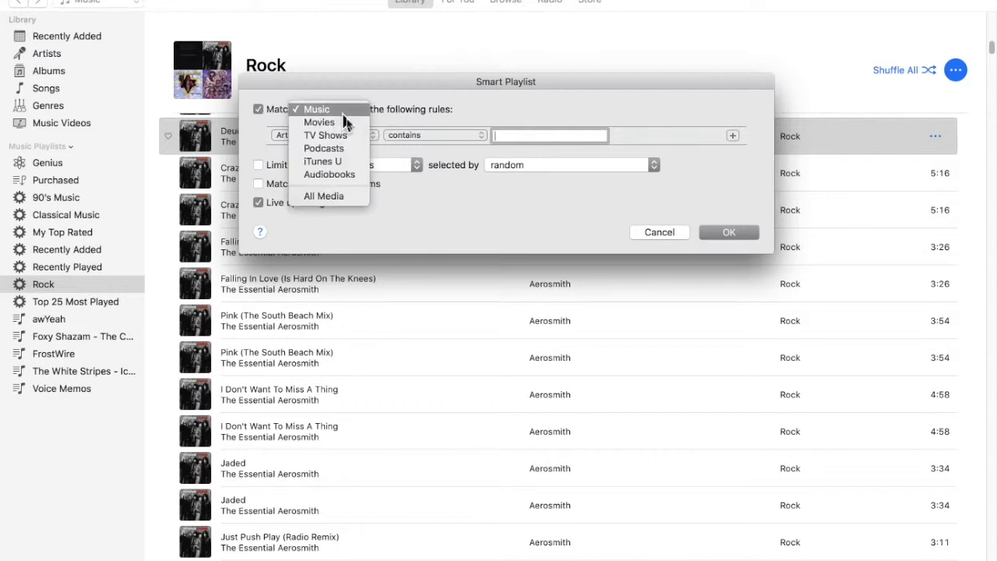
pyautogui.click(354, 111)
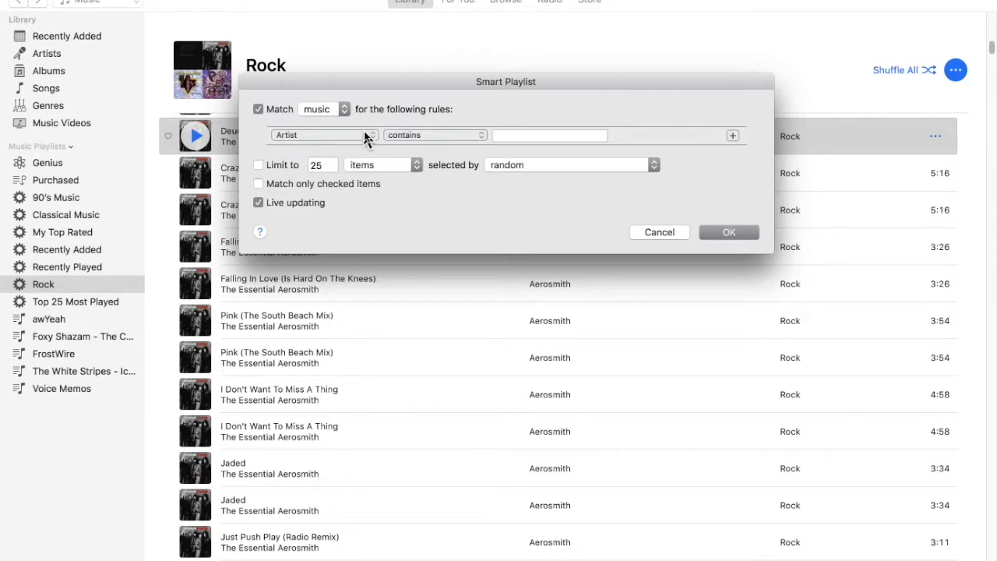
pyautogui.click(366, 137)
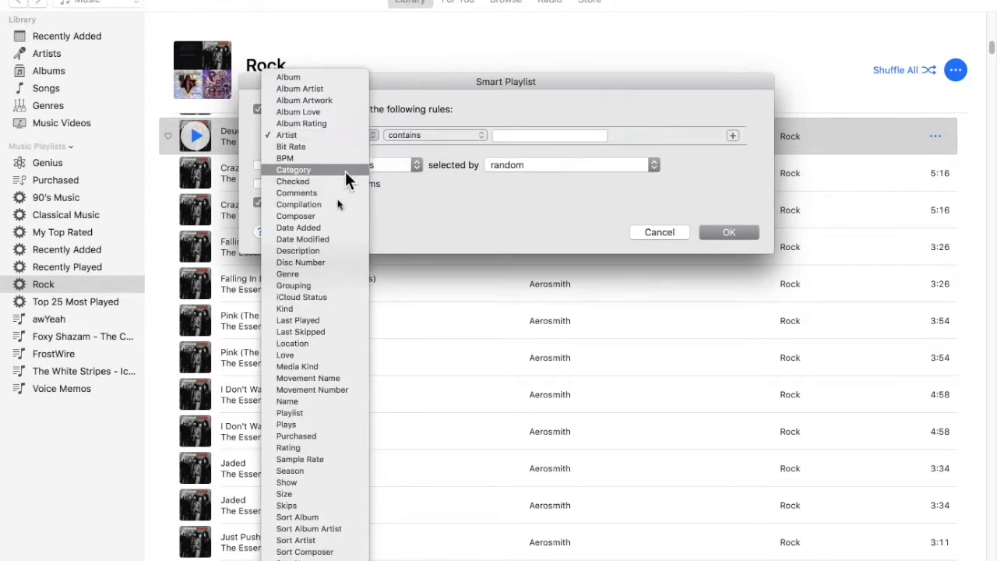
pyautogui.click(303, 273)
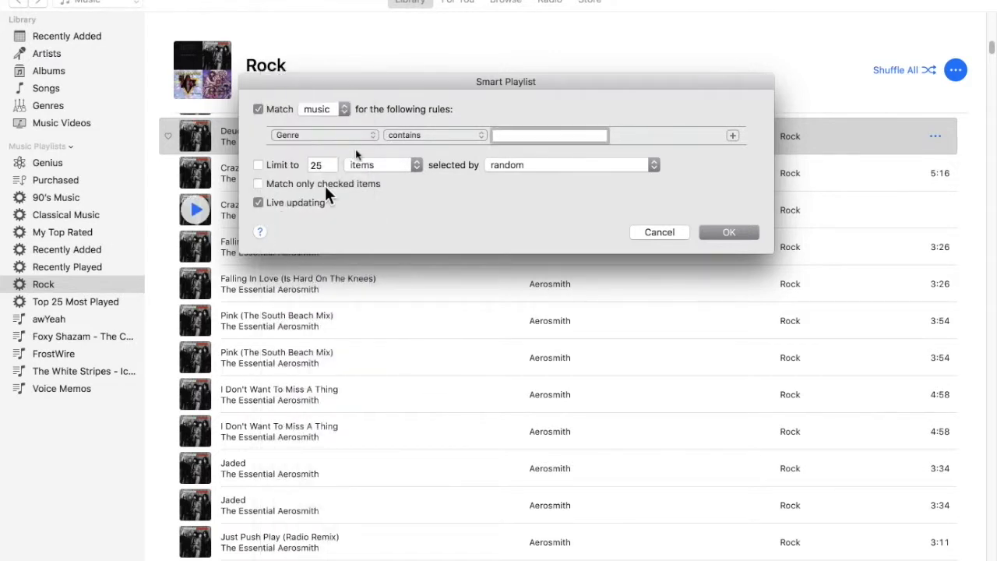
pyautogui.click(436, 136)
pyautogui.click(435, 159)
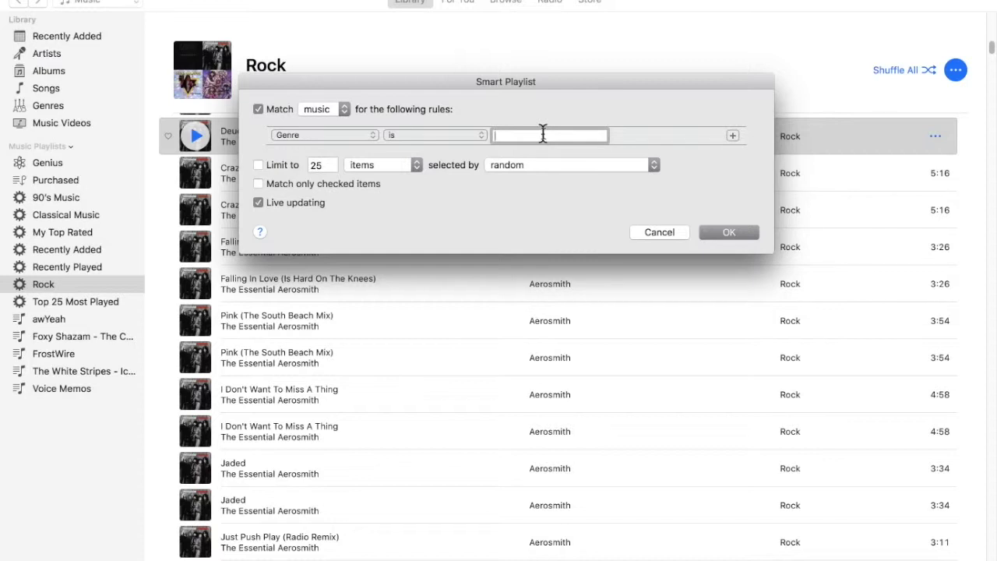
pyautogui.write('Metal')
pyautogui.press('Return')
pyautogui.press('Return')
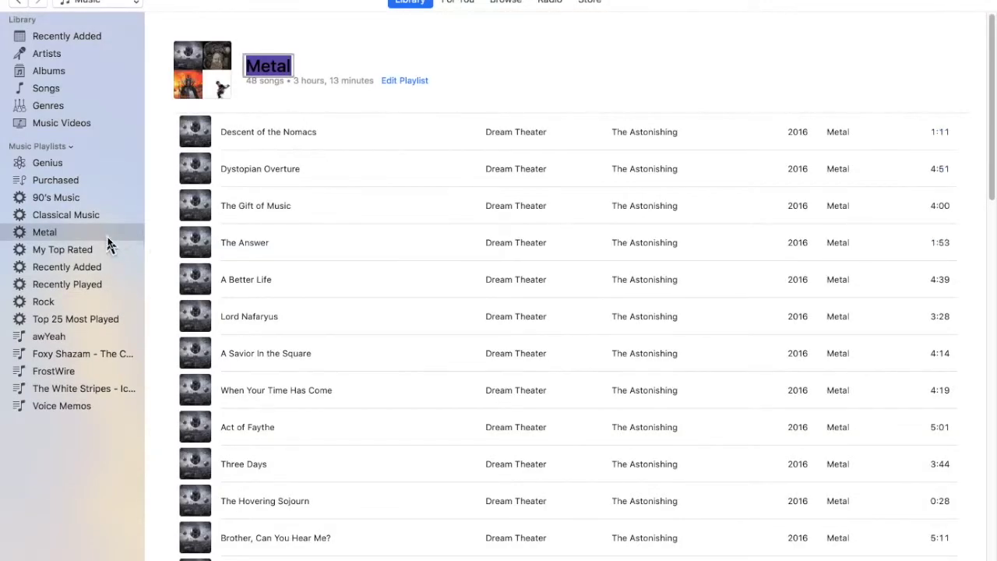
# Step: Reopen the Metal smart playlist's rule editor and move the dialog slightly left
pyautogui.scroll(-3, 371, 156)
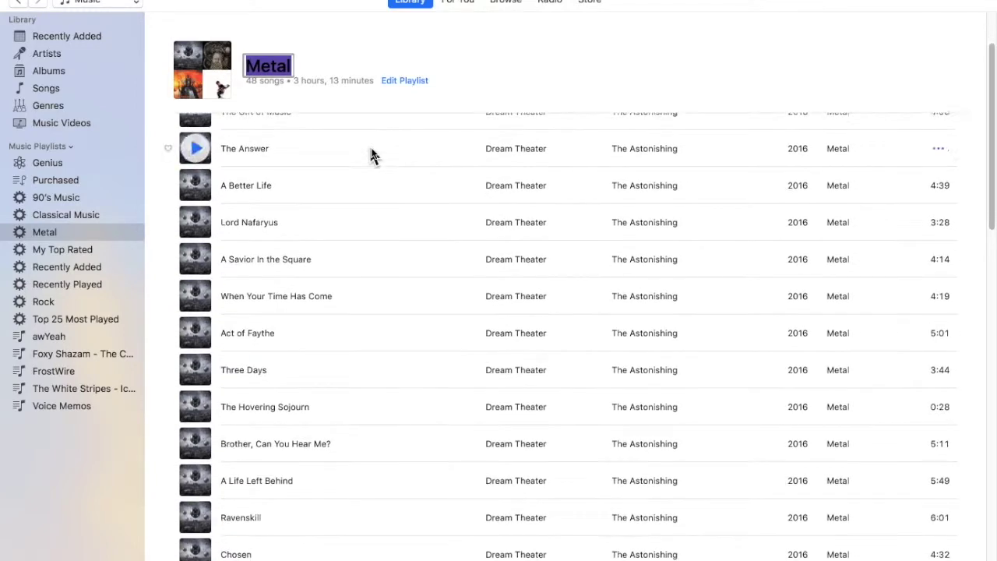
pyautogui.scroll(-3, 371, 155)
pyautogui.scroll(-10, 371, 156)
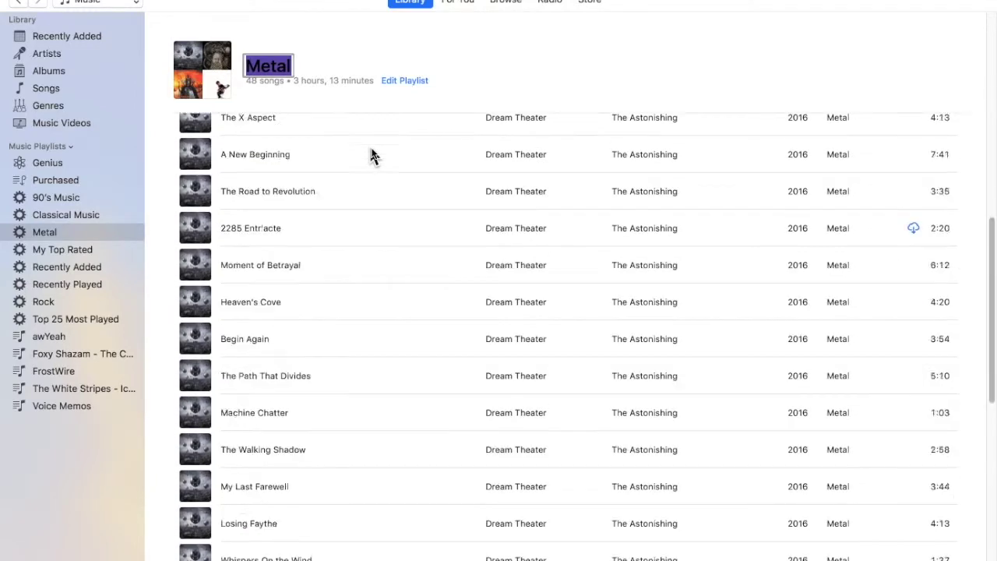
pyautogui.scroll(-15, 371, 156)
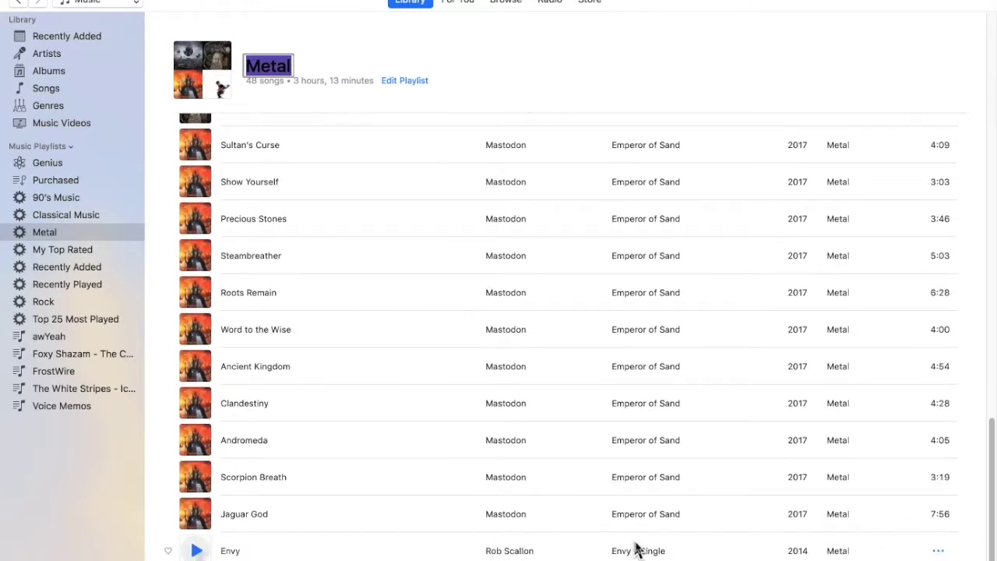
pyautogui.scroll(15, 413, 279)
pyautogui.scroll(-20, 413, 279)
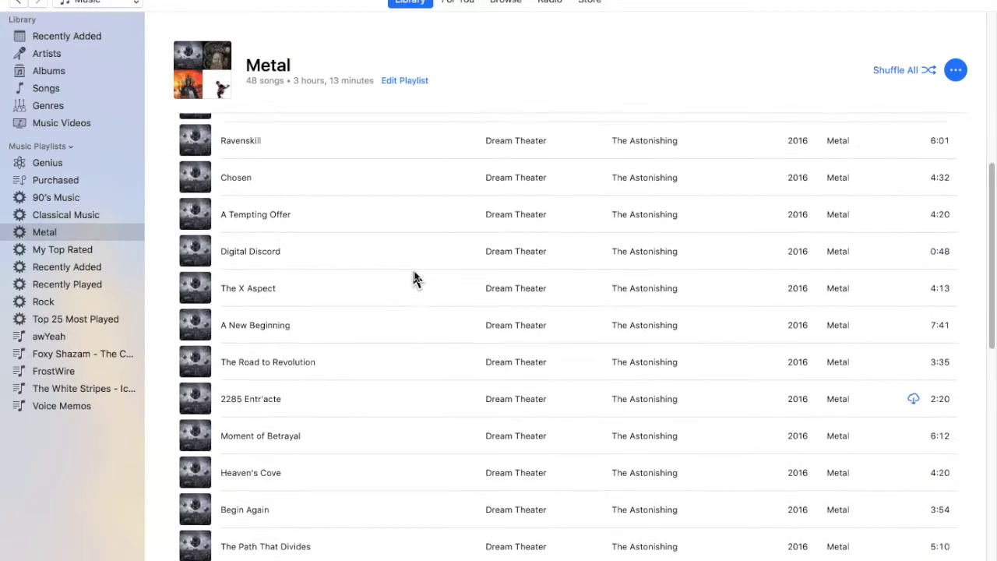
pyautogui.scroll(-2, 413, 279)
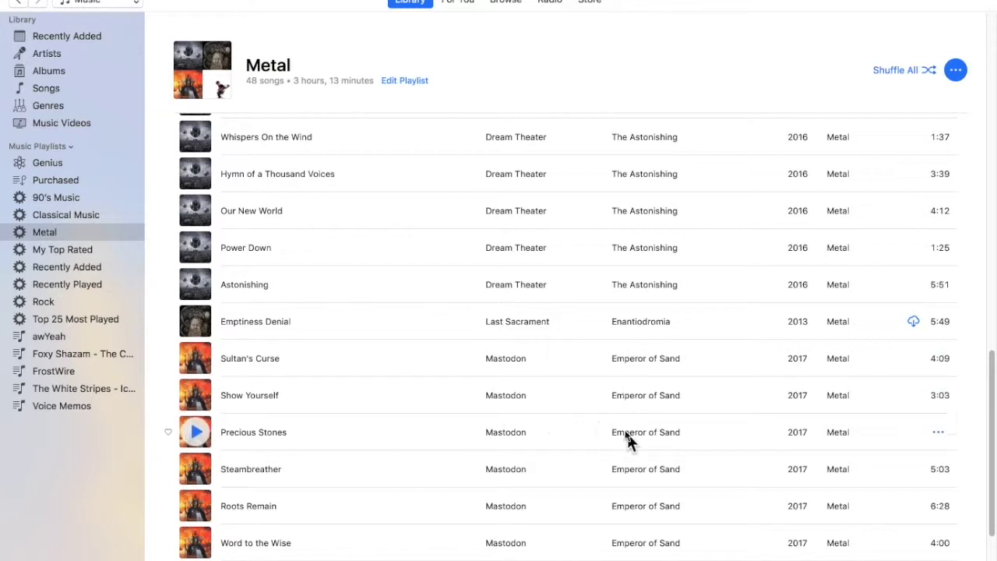
pyautogui.rightClick(36, 239)
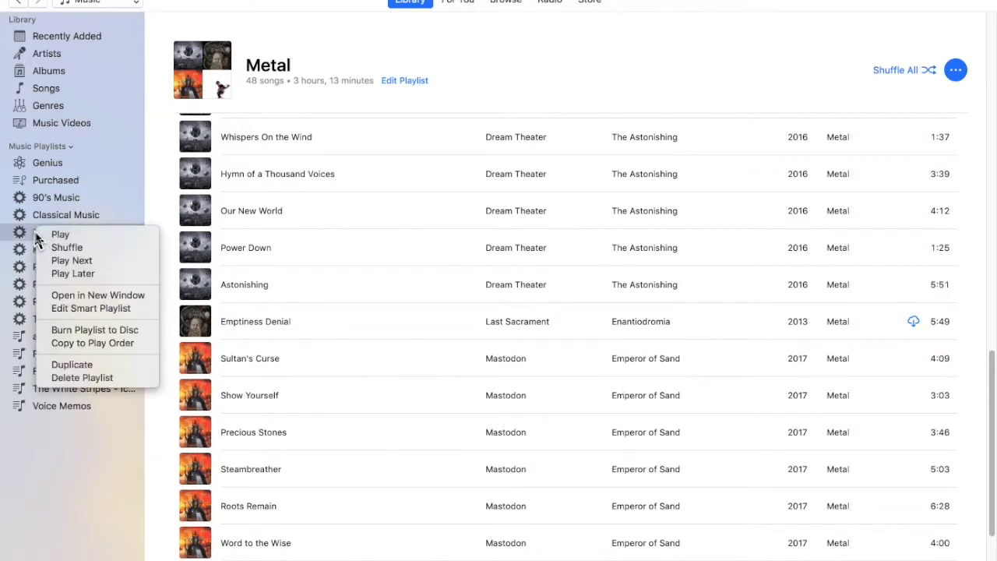
pyautogui.click(109, 309)
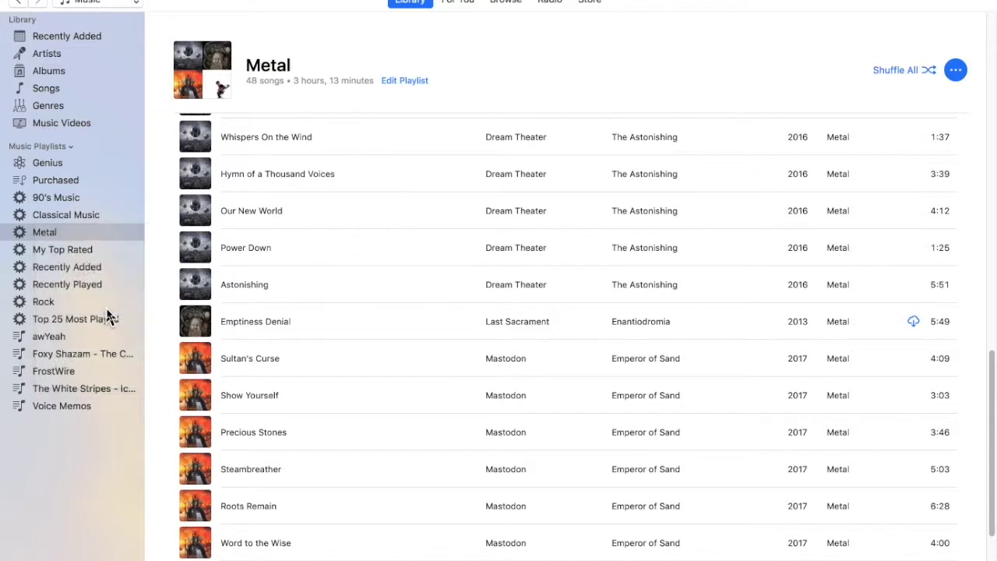
pyautogui.moveTo(610, 88); pyautogui.dragTo(512, 91)
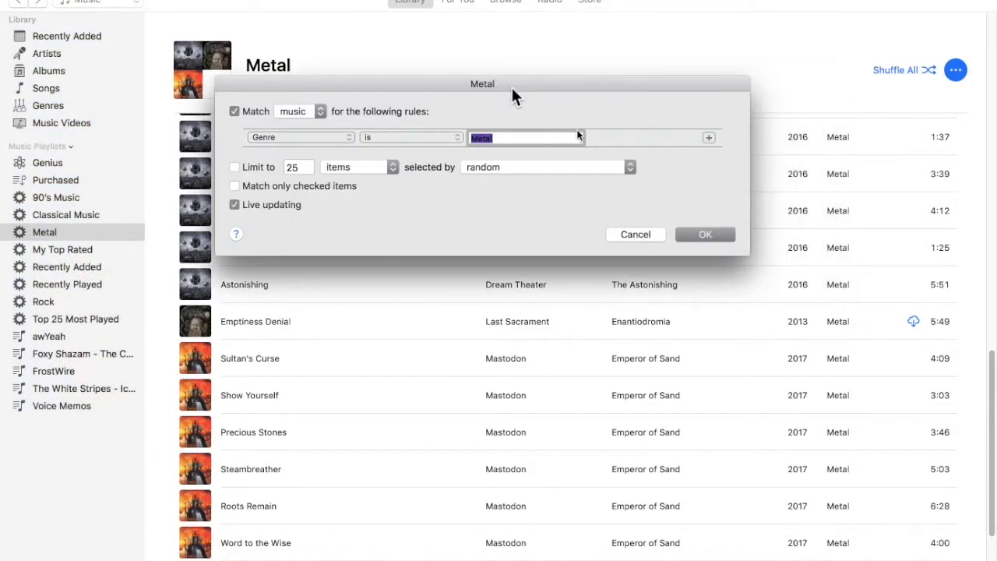
# Step: Add a second rule, Artist is not Mastodon, using the autocompleted name
pyautogui.click(709, 138)
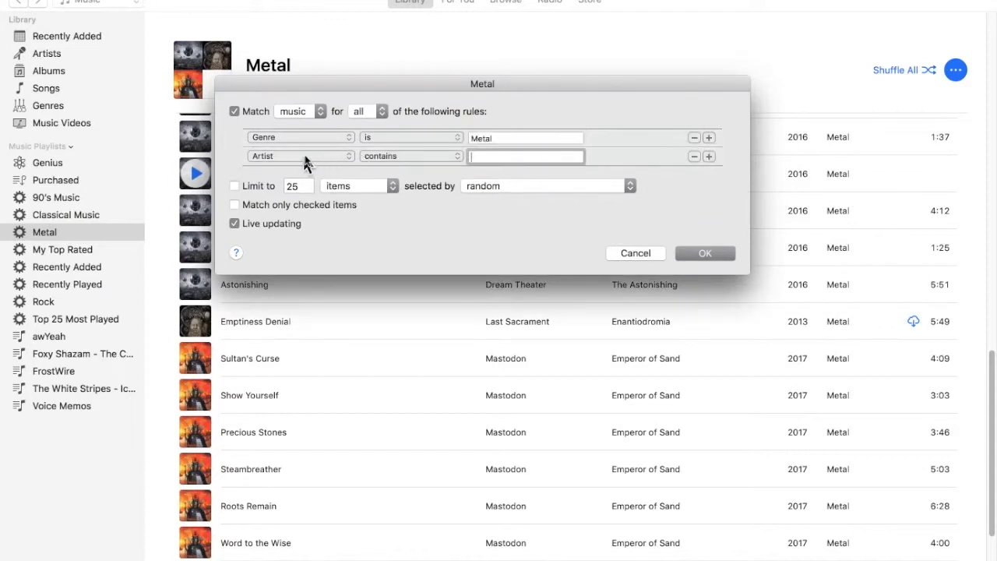
pyautogui.click(393, 159)
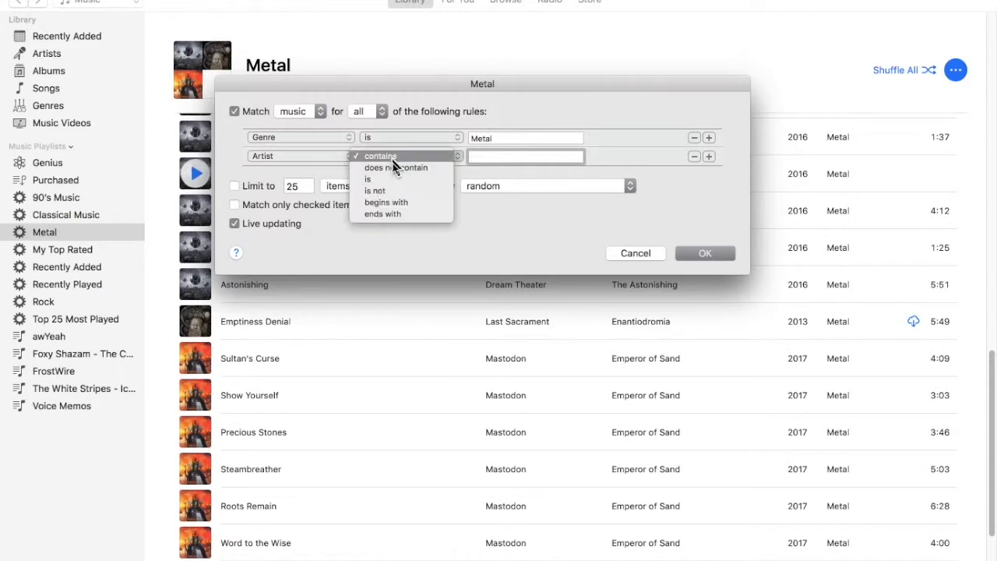
pyautogui.click(399, 192)
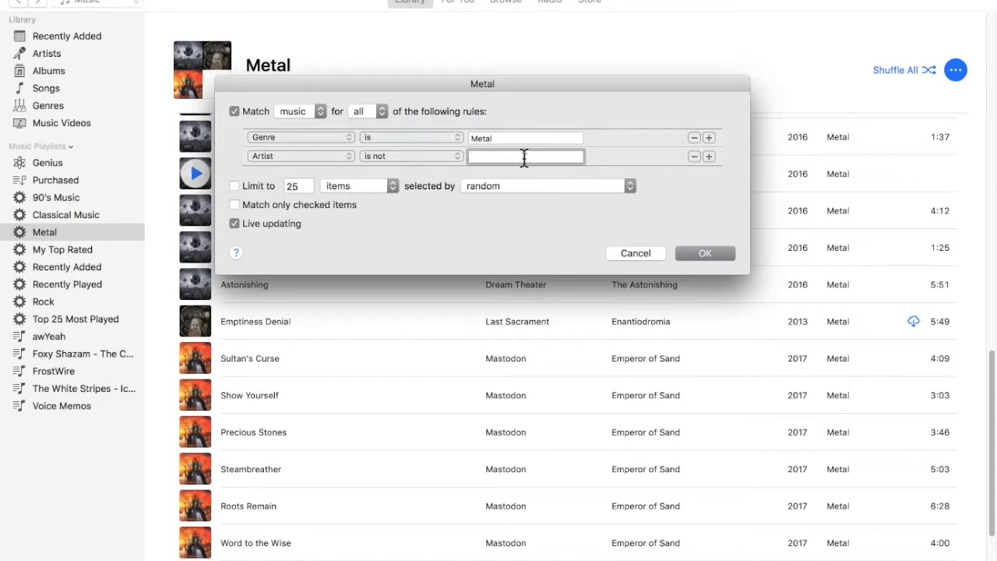
pyautogui.write('Mastodon')
pyautogui.click(574, 157)
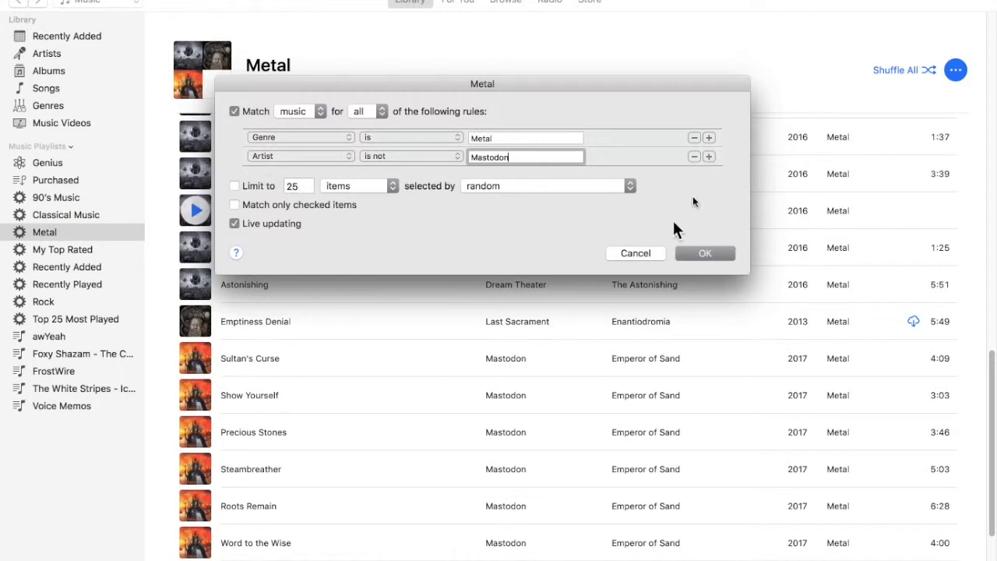
# Step: Add a third rule excluding the artist autocompleted from 'Rob' and save the rules
pyautogui.click(709, 157)
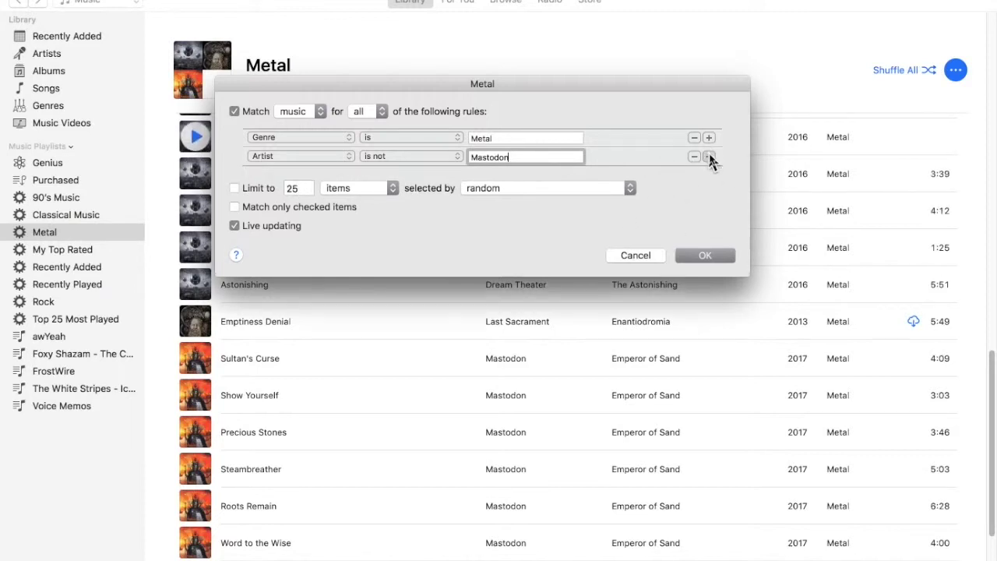
pyautogui.click(397, 176)
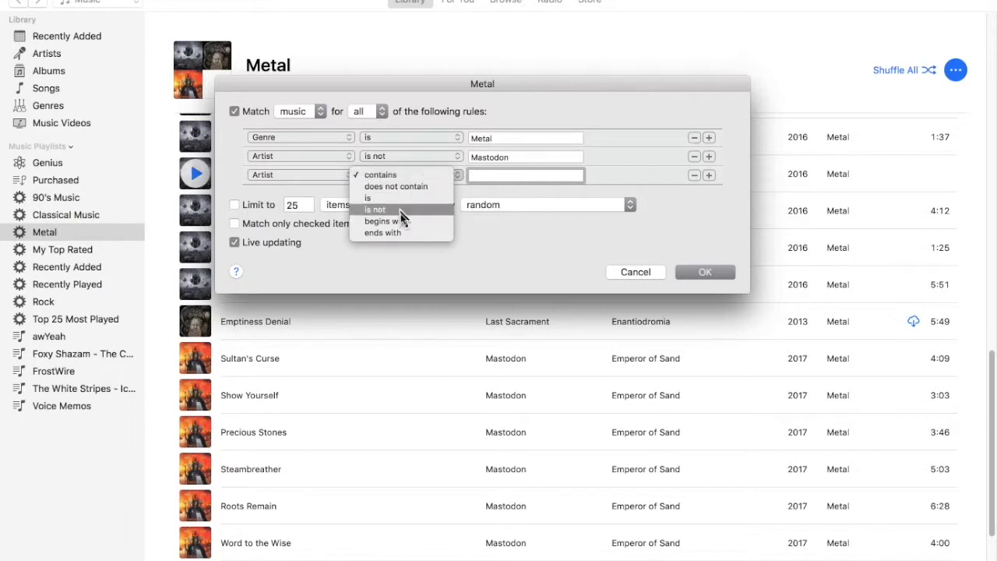
pyautogui.click(401, 212)
pyautogui.write('R')
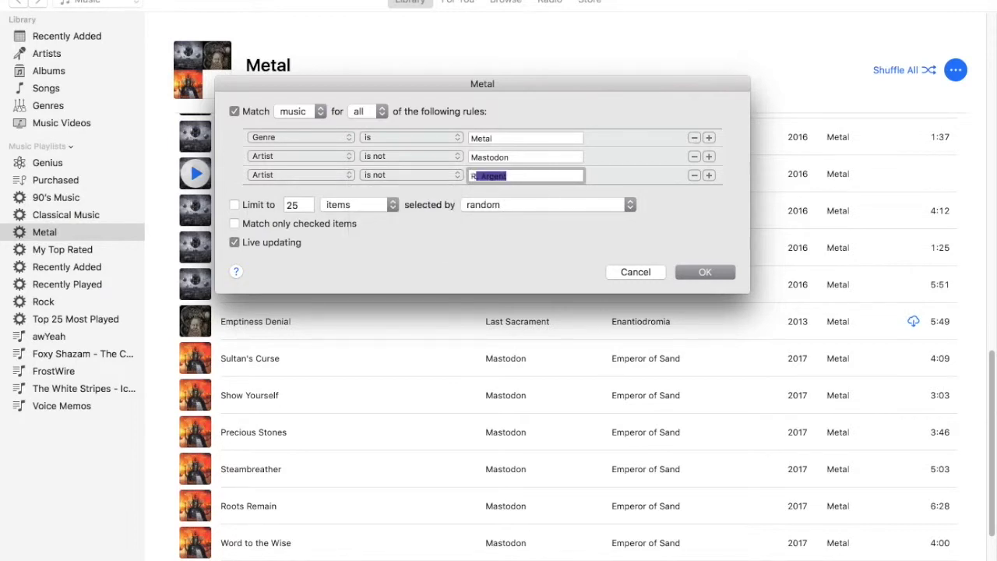
pyautogui.write('ob')
pyautogui.press('Right')
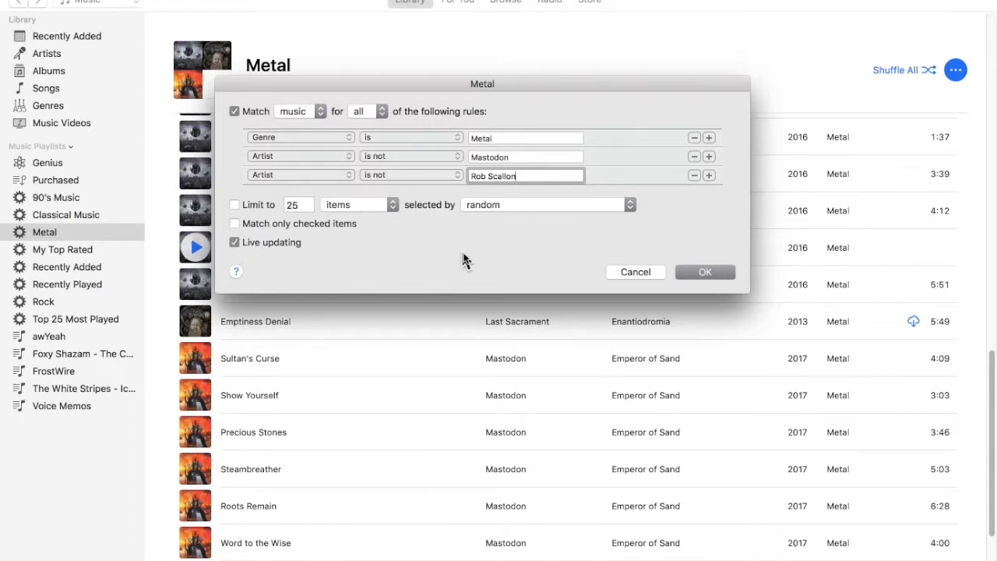
pyautogui.click(721, 276)
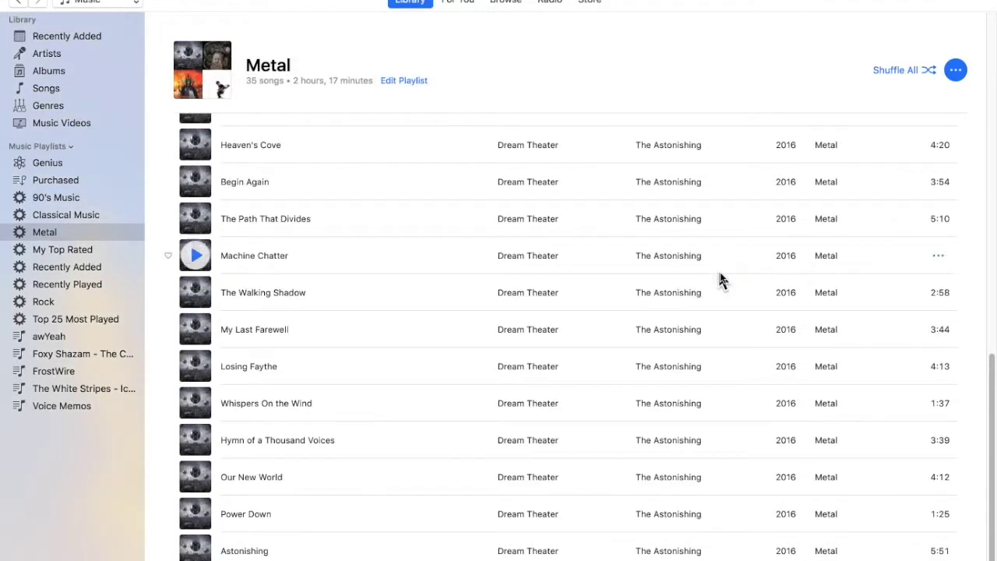
pyautogui.scroll(15, 721, 280)
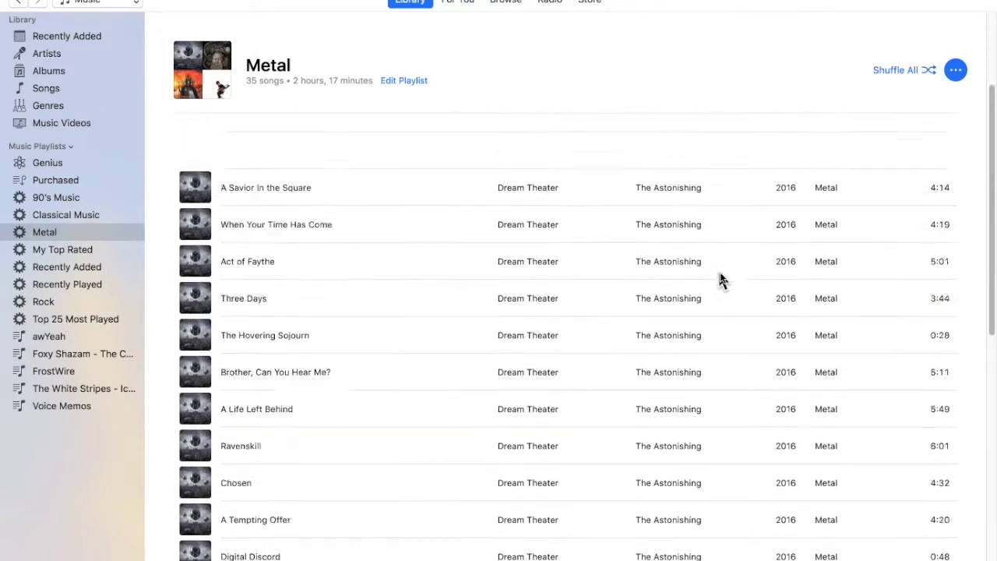
pyautogui.scroll(-3, 721, 280)
pyautogui.scroll(-15, 719, 278)
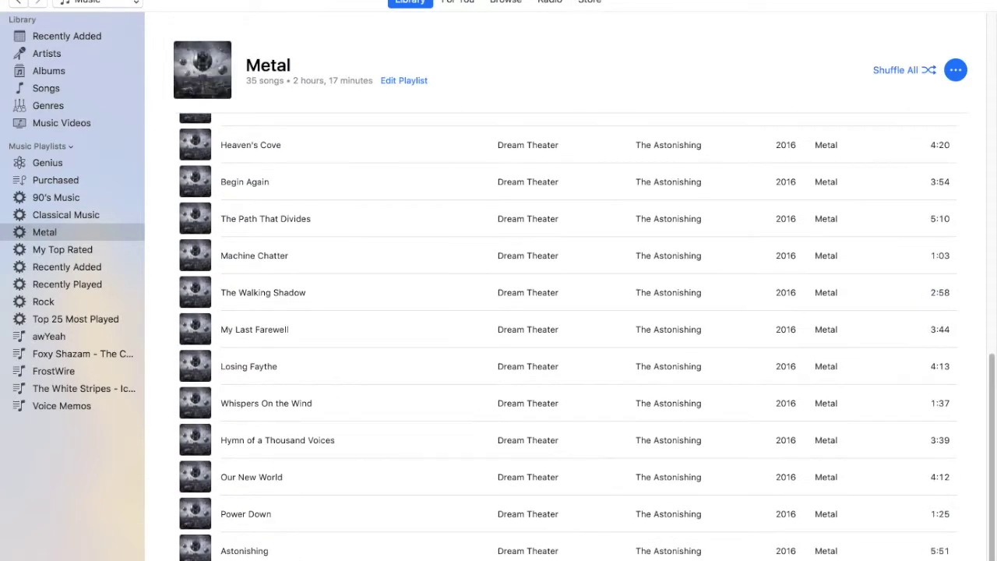
pyautogui.scroll(15, 199, 447)
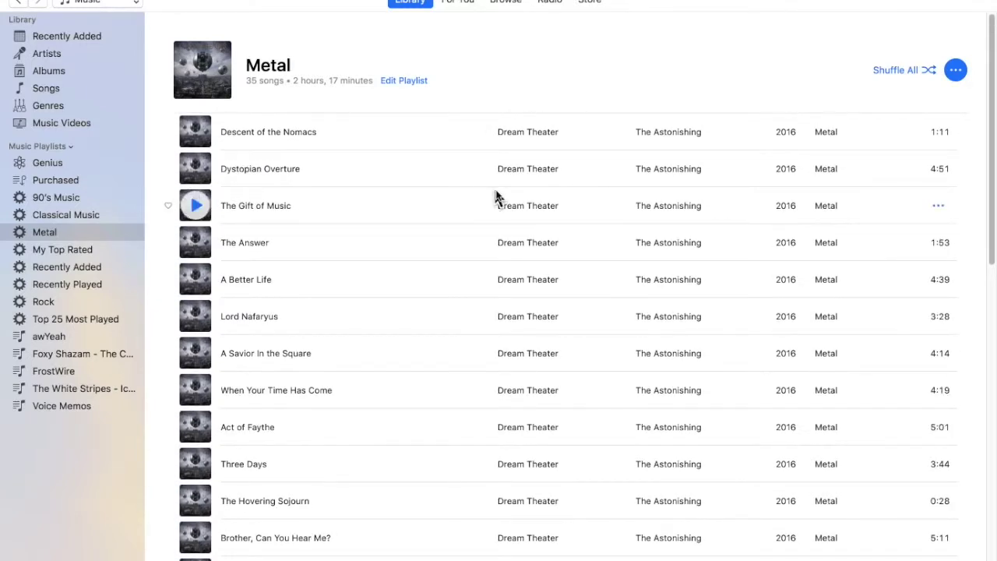
pyautogui.click(78, 237)
# Step: Reopen the Metal smart playlist's rules, leaving the Artist field unchanged, and move the dialog up-left
pyautogui.rightClick(75, 233)
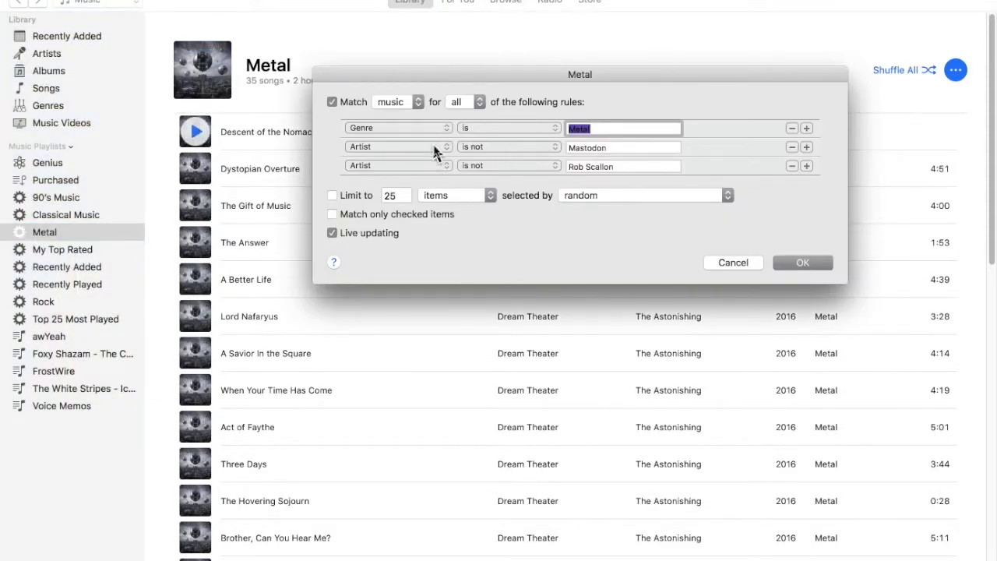
pyautogui.click(436, 148)
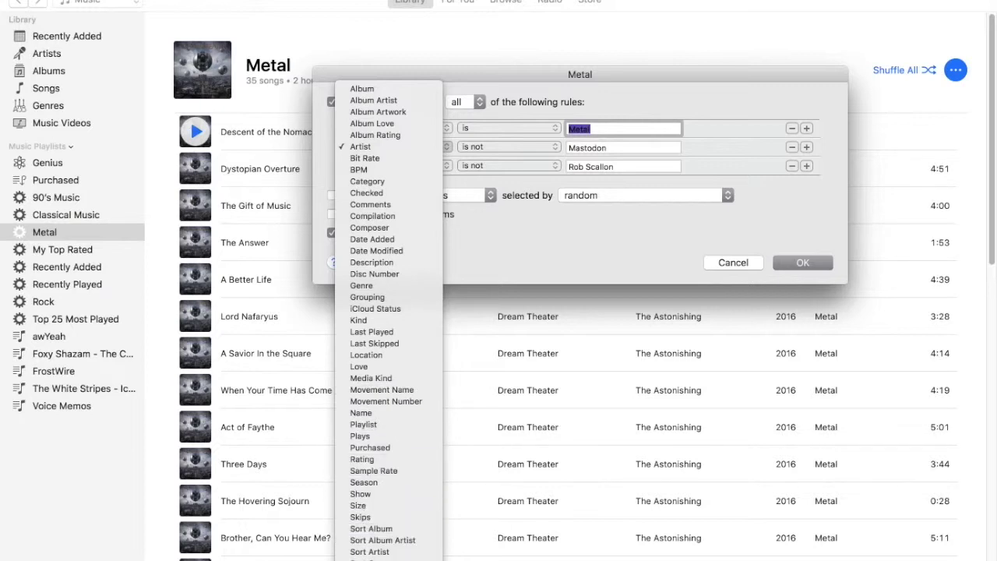
pyautogui.click(381, 75)
pyautogui.moveTo(382, 76); pyautogui.dragTo(271, 117)
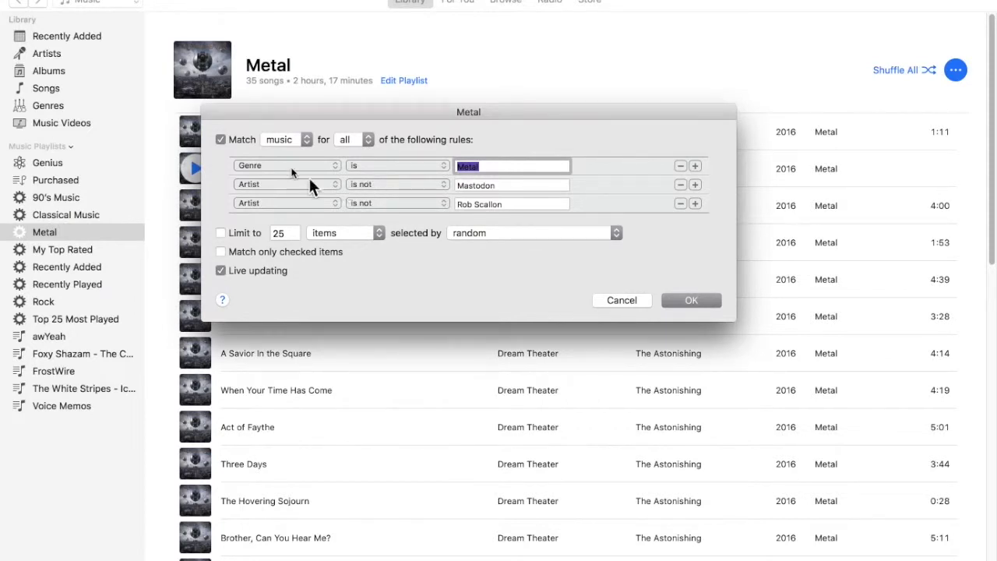
# Step: Remove both Artist is not rules, keeping only Genre is Metal, and save
pyautogui.click(680, 203)
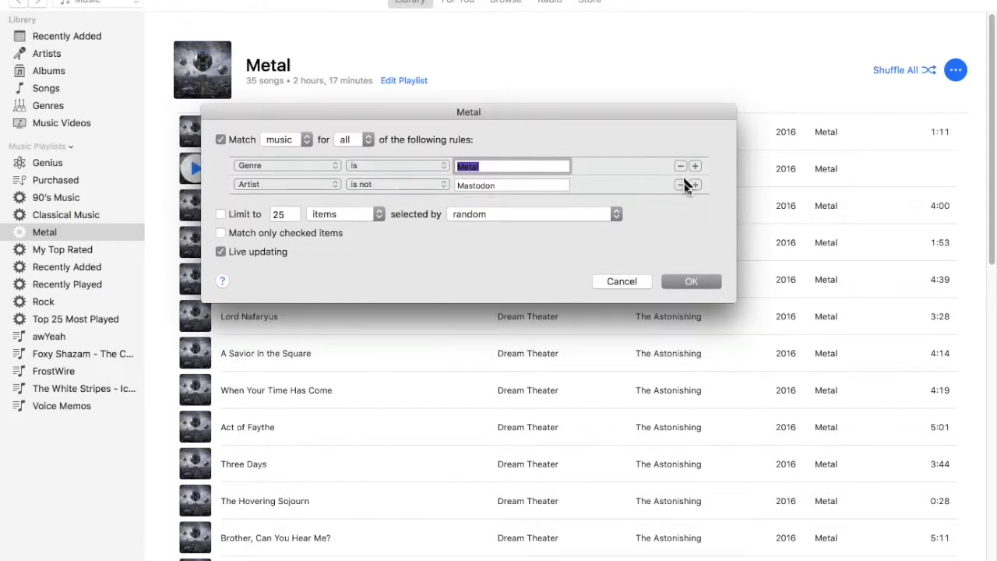
pyautogui.click(680, 185)
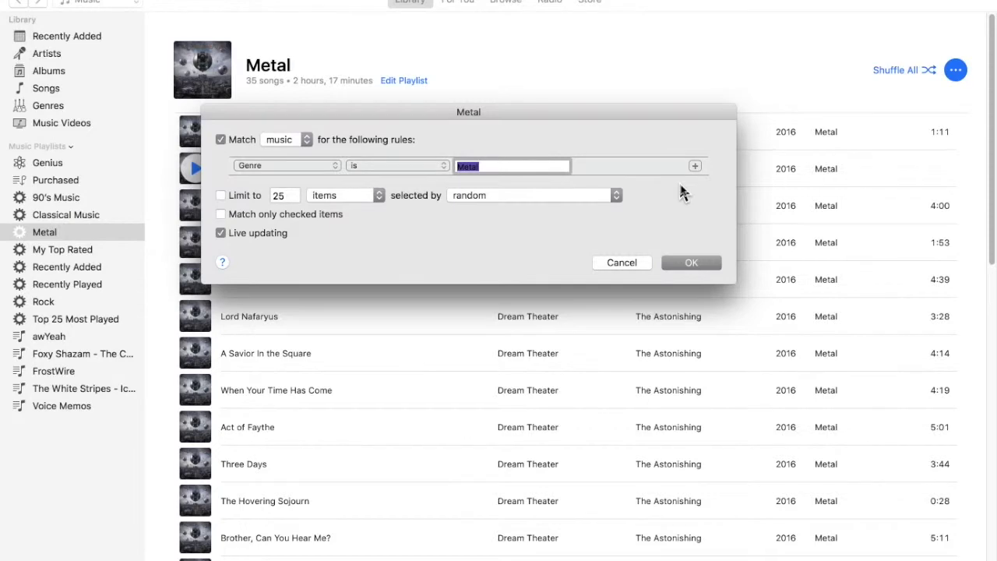
pyautogui.click(680, 266)
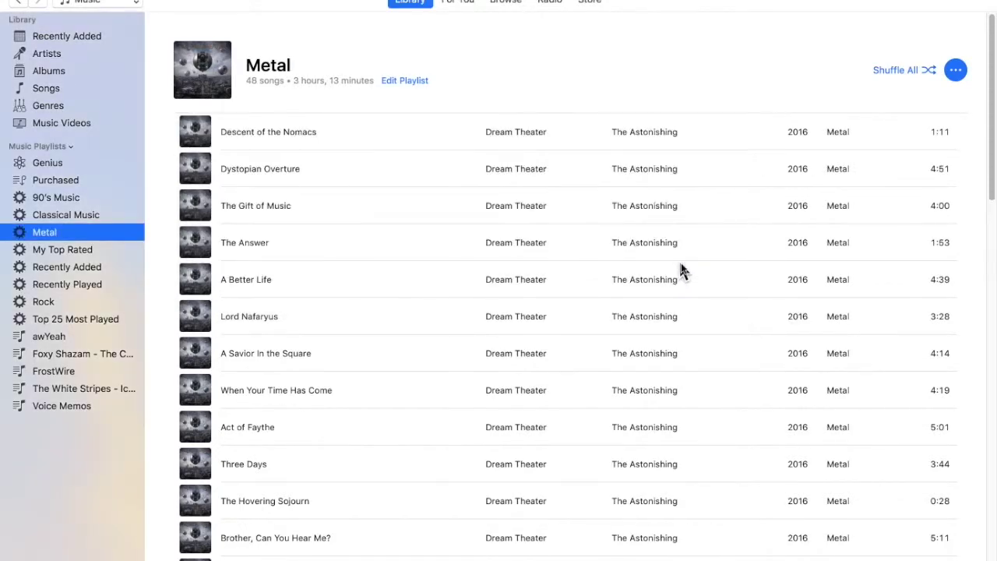